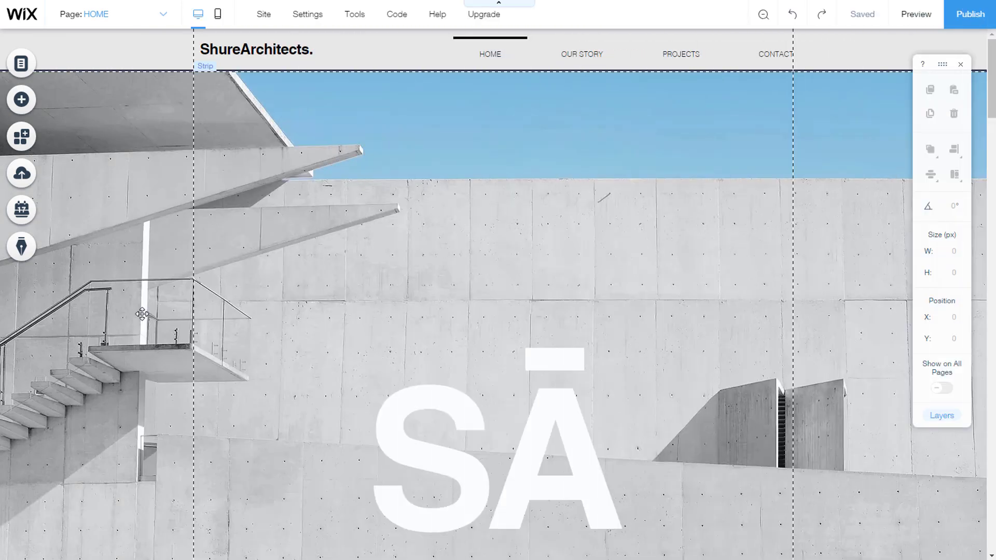
- Drag a dark 264 × 300 px hexagon from Basic Shapes onto the home page hero strip
click(22, 99)
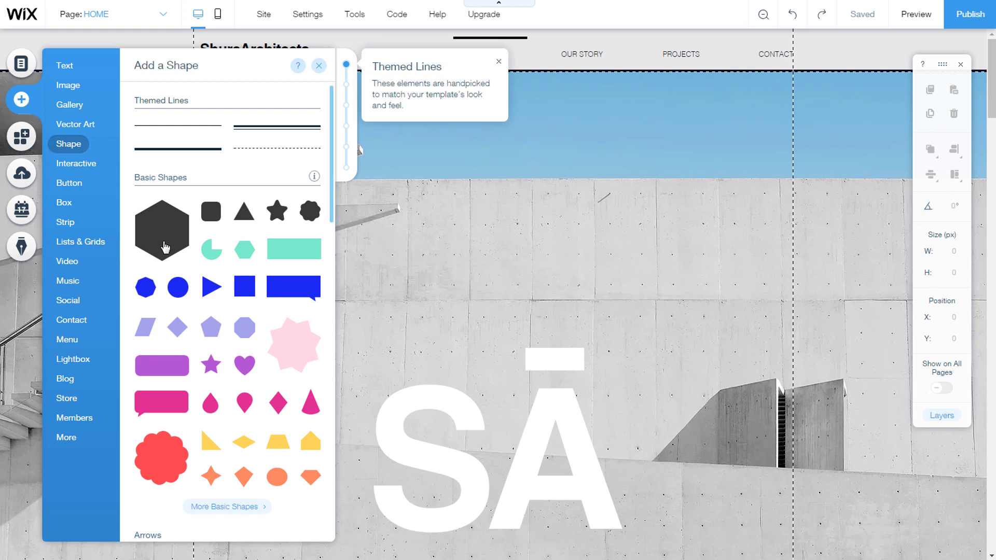
click(346, 89)
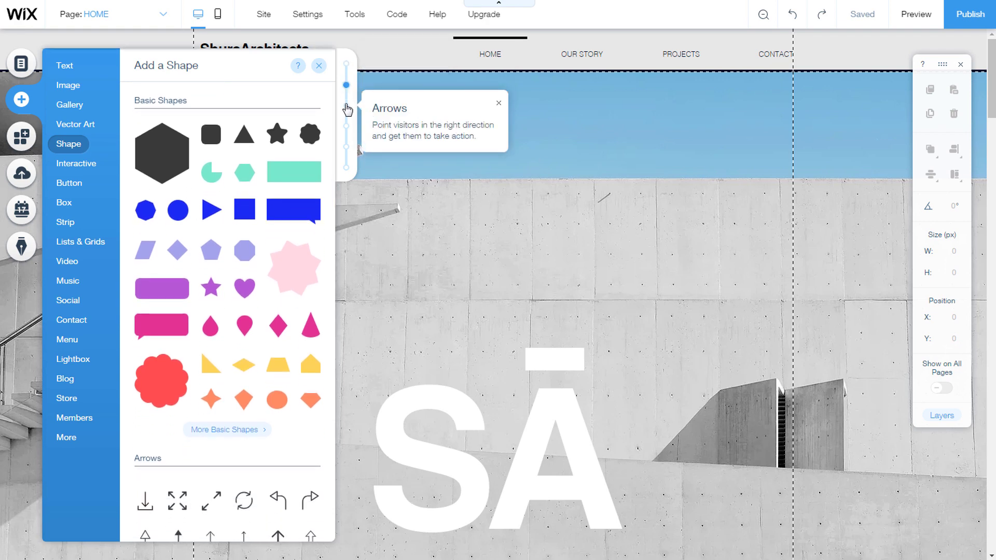
click(346, 107)
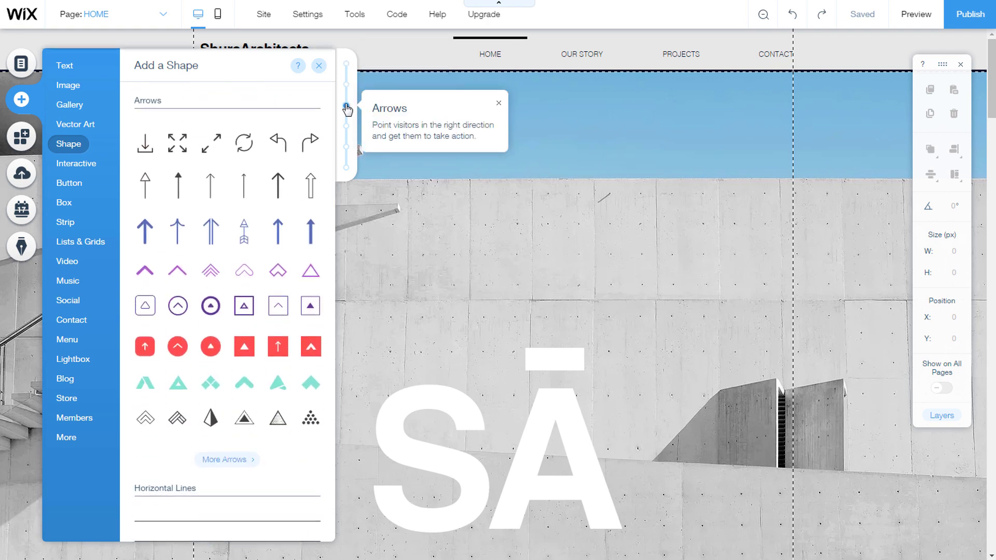
click(347, 86)
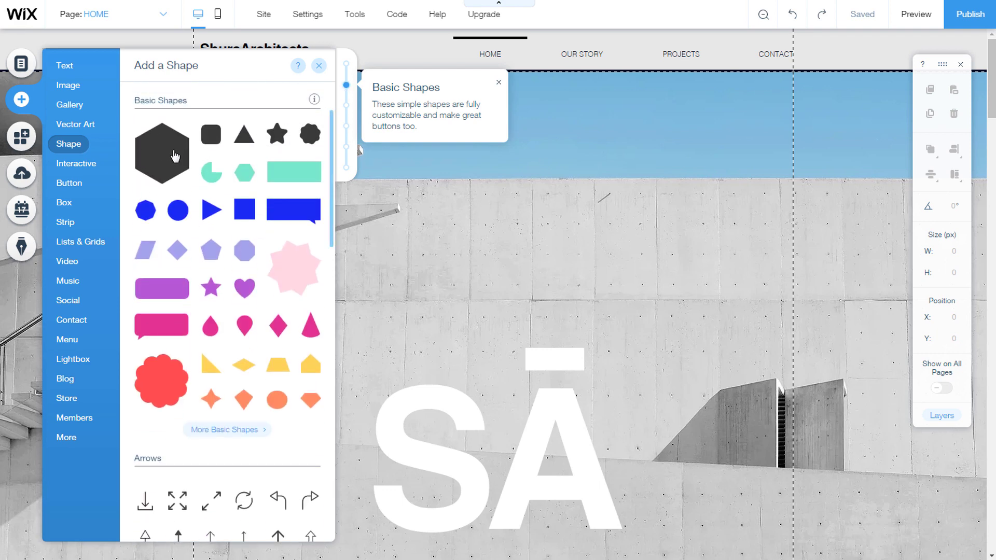
drag(165, 157, 500, 229)
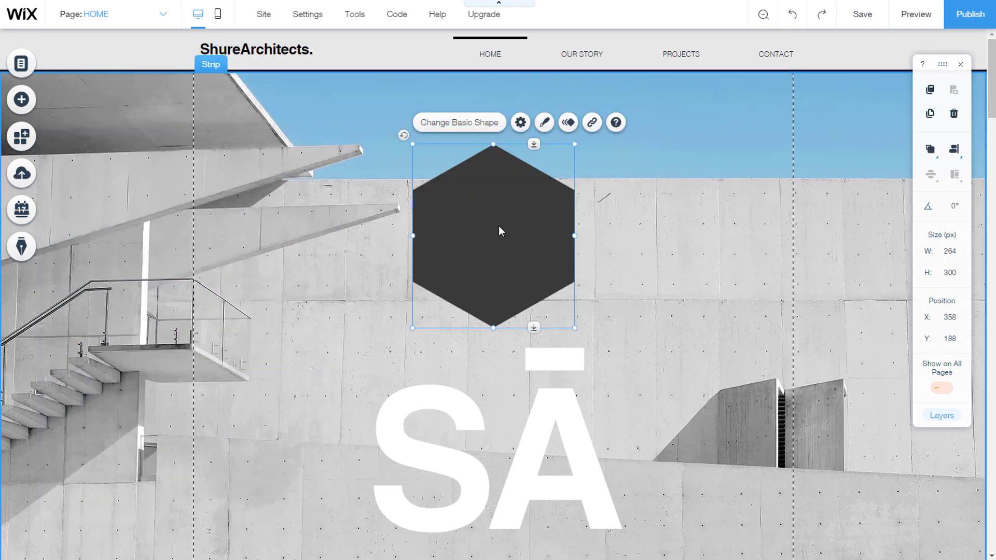
- Swap the hexagon for the Abstract Arrow shape from the Arrows category
click(452, 125)
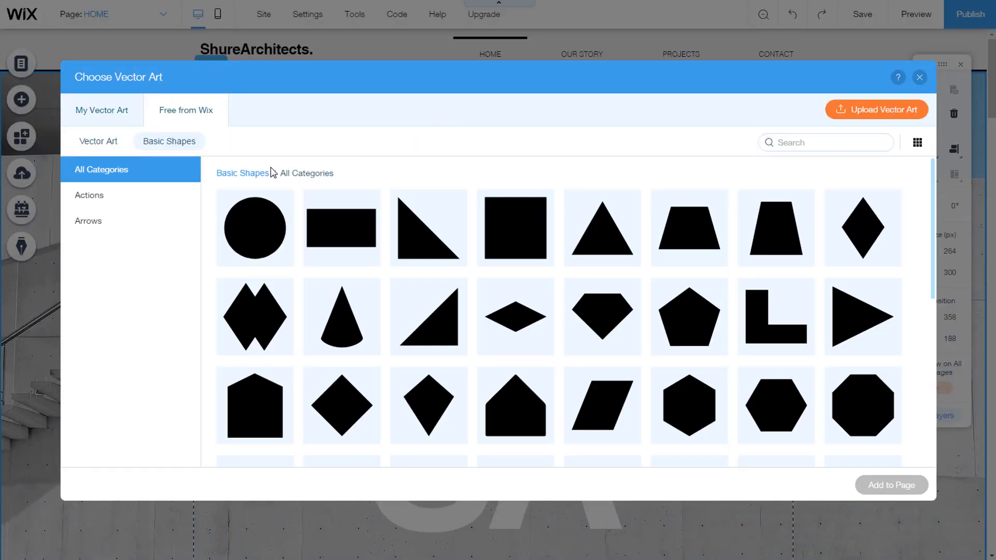
scroll(218, 221, down, 3)
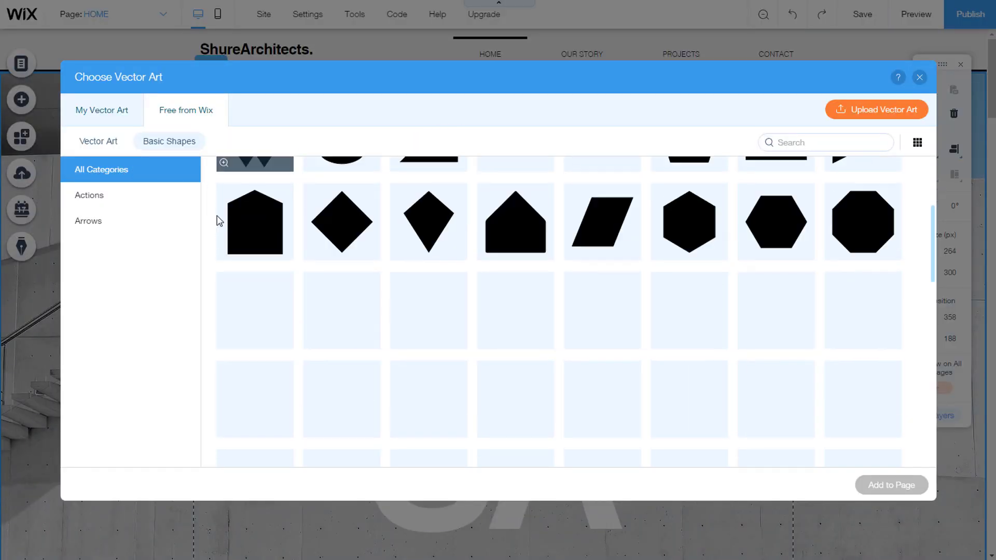
scroll(217, 224, down, 6)
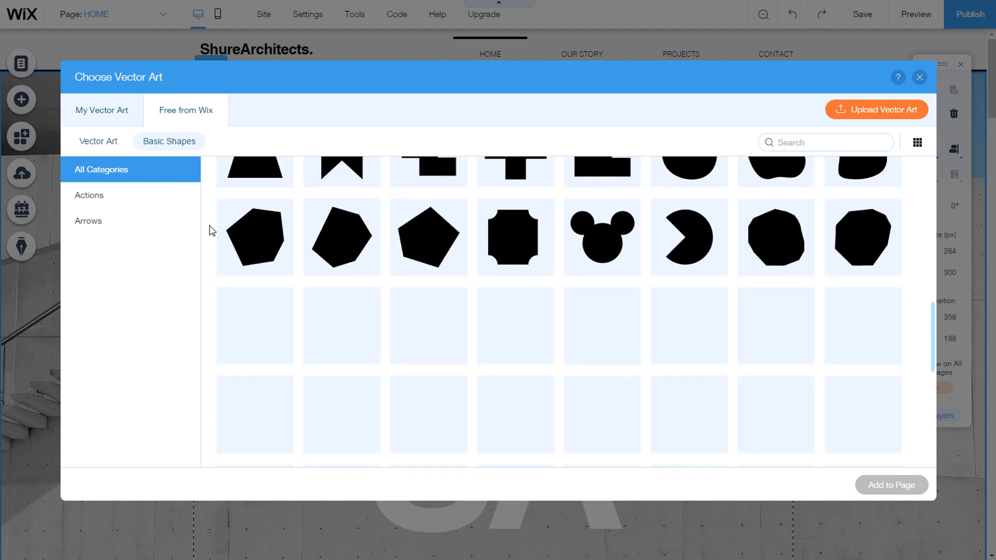
scroll(213, 229, down, 7)
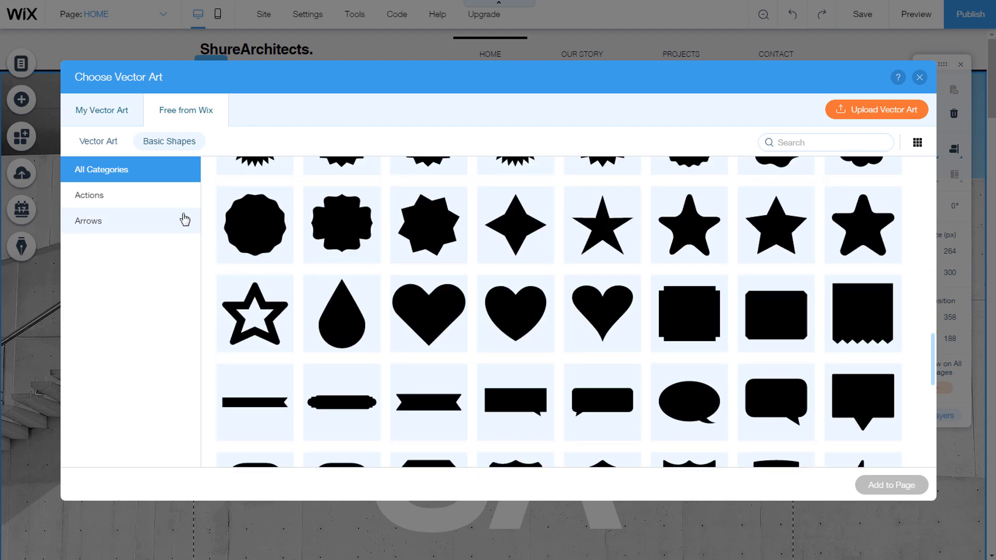
click(98, 200)
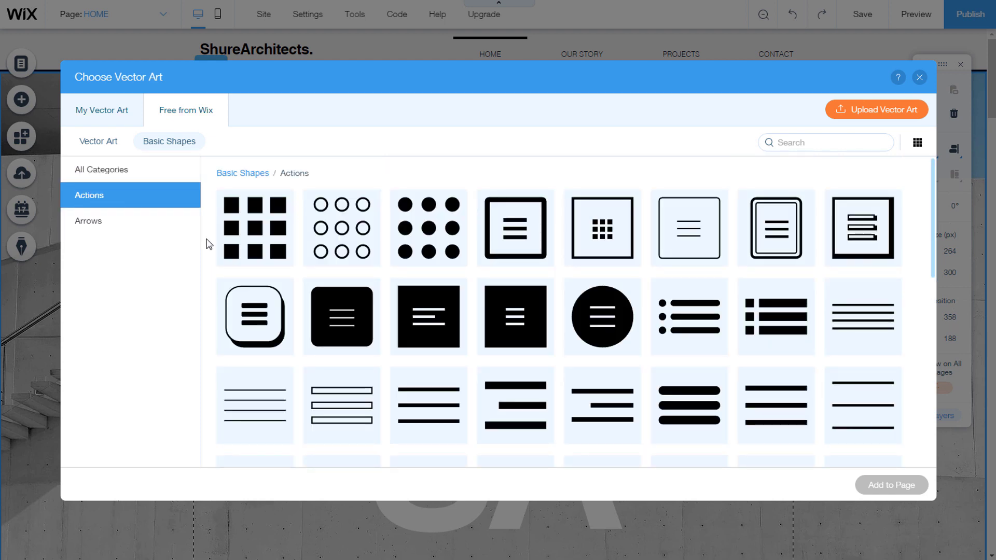
scroll(207, 242, down, 5)
click(98, 223)
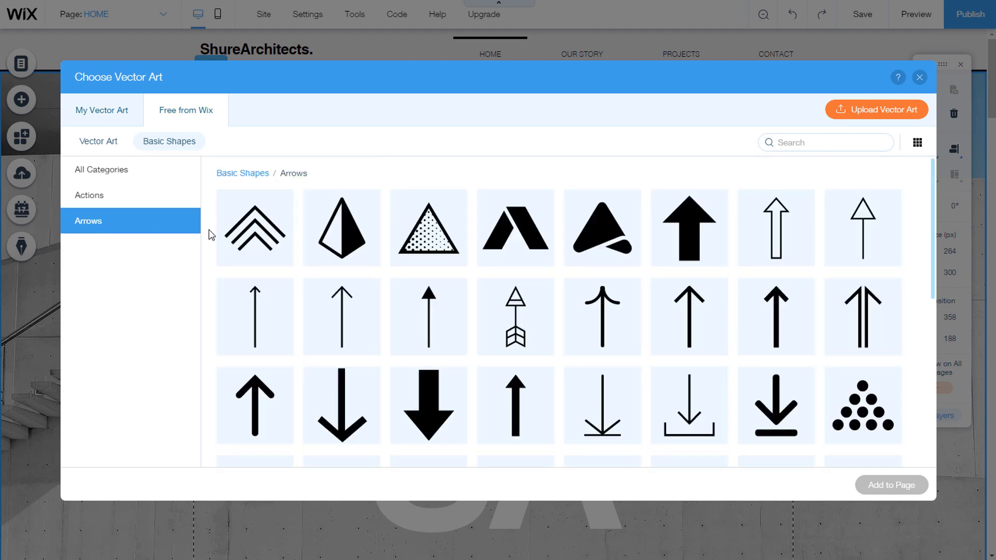
scroll(210, 234, down, 5)
scroll(209, 234, up, 5)
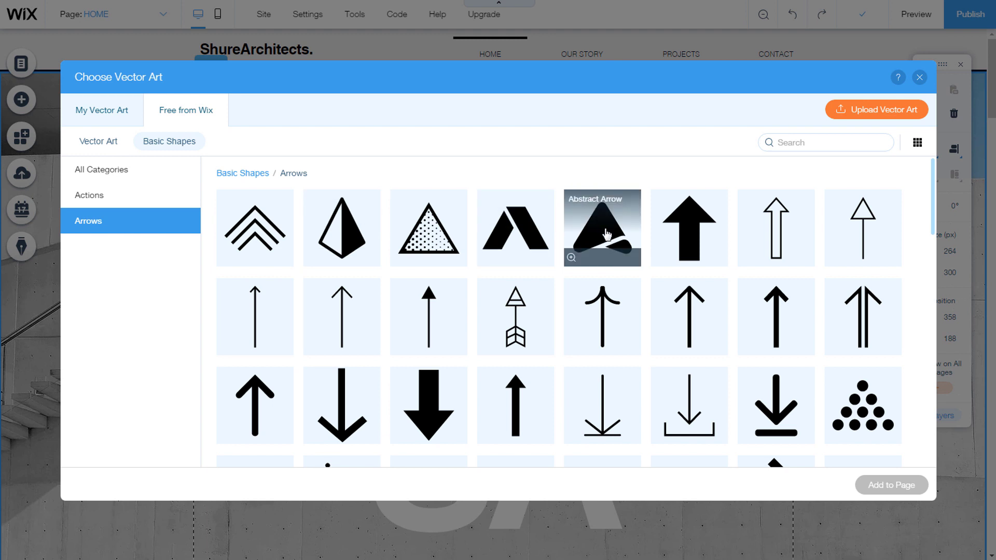
click(586, 232)
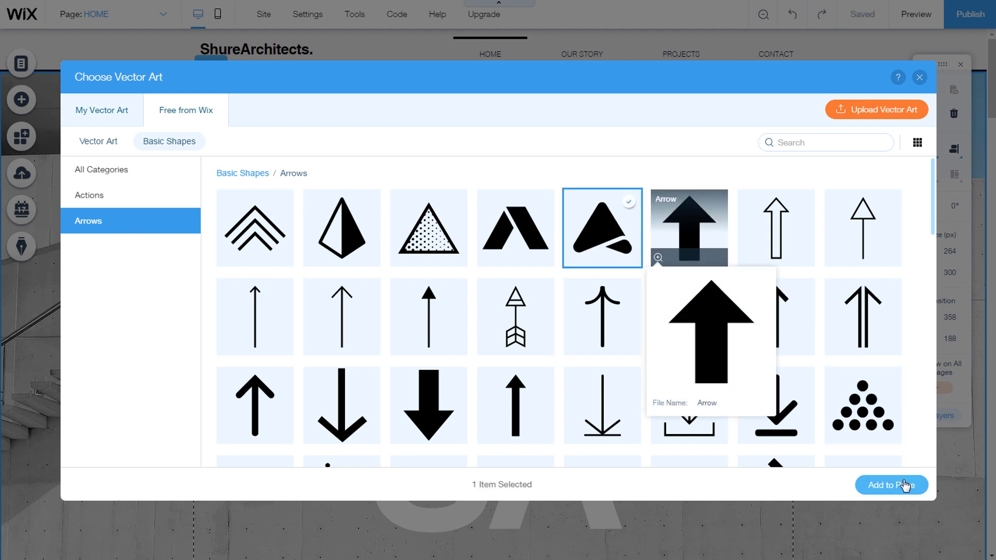
click(903, 486)
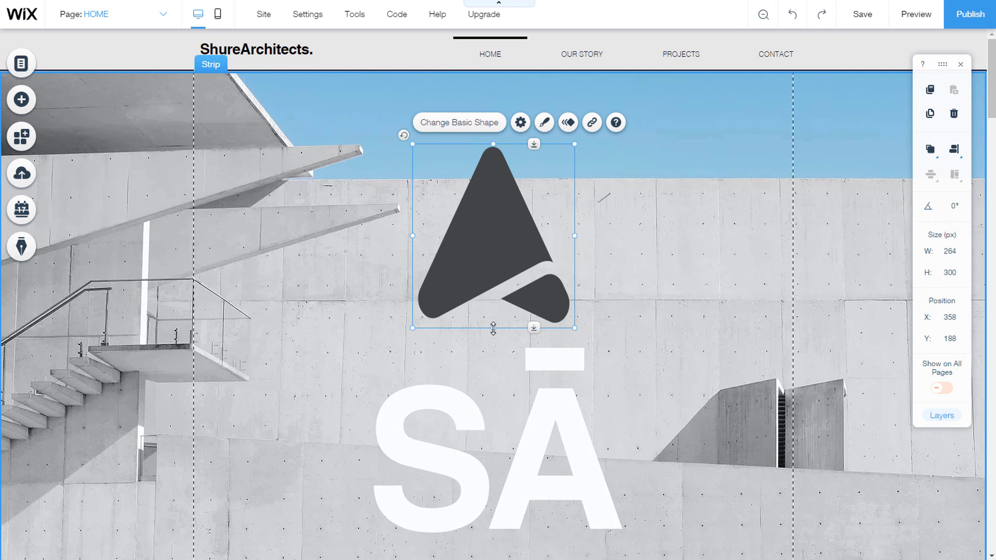
- Resize the Abstract Arrow to 265 × 278 px at X 359, Y 189
mouse_move(493, 328)
mouse_down()
mouse_move(490, 263)
mouse_move(493, 315)
mouse_up()
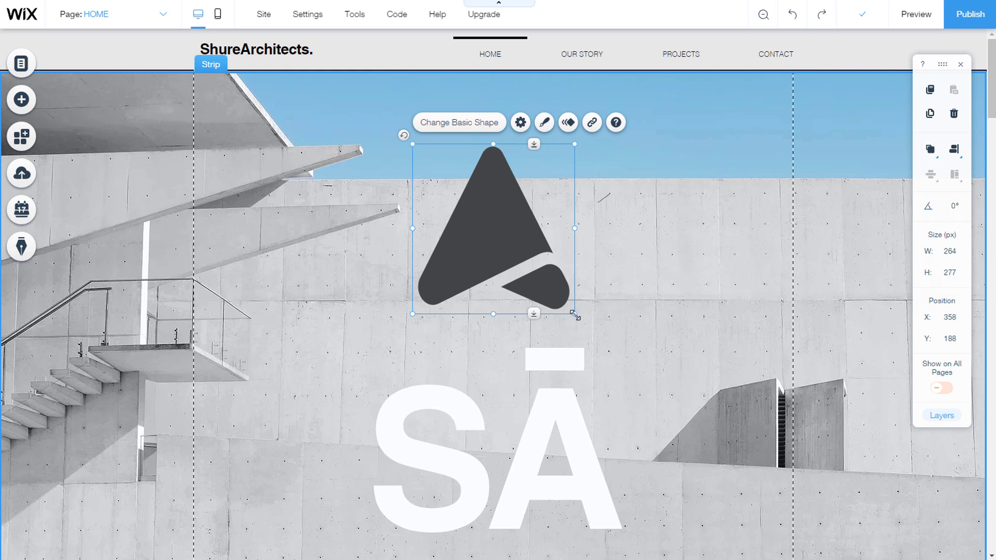
mouse_move(575, 315)
mouse_down()
mouse_move(591, 337)
mouse_move(574, 332)
mouse_move(560, 302)
mouse_move(574, 318)
mouse_up()
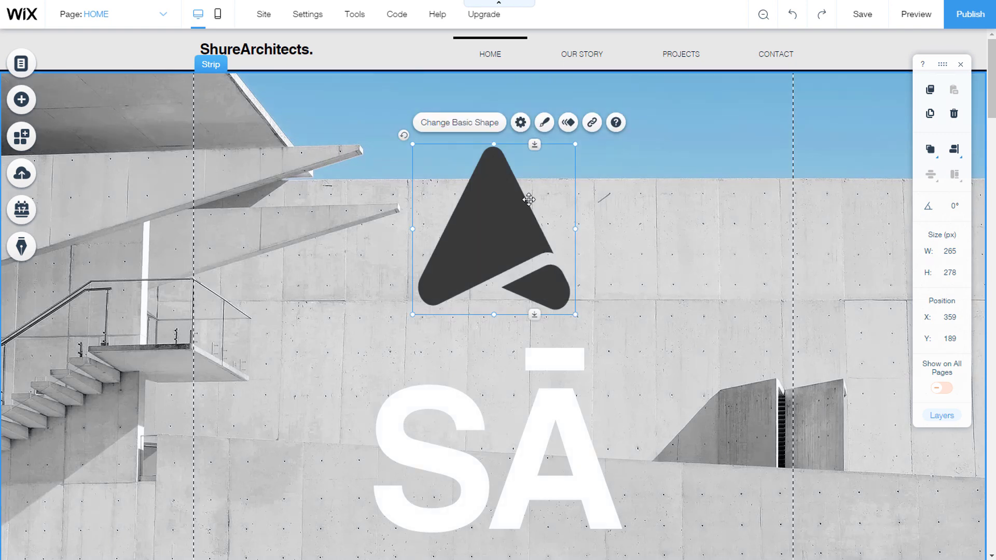
- Turn on Keep original proportions and enlarge the arrow to 288 × 248 px at X 336, Y 189
click(520, 123)
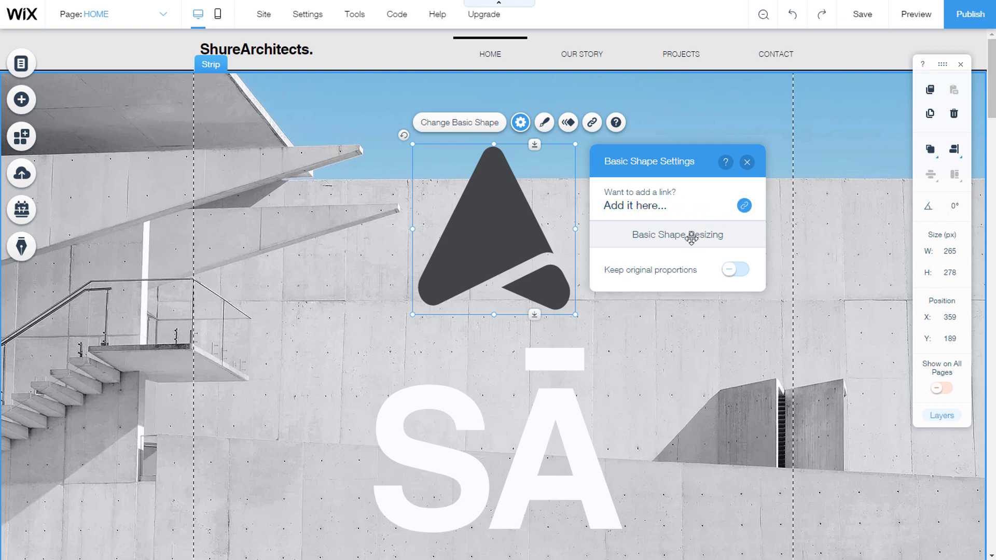
click(738, 274)
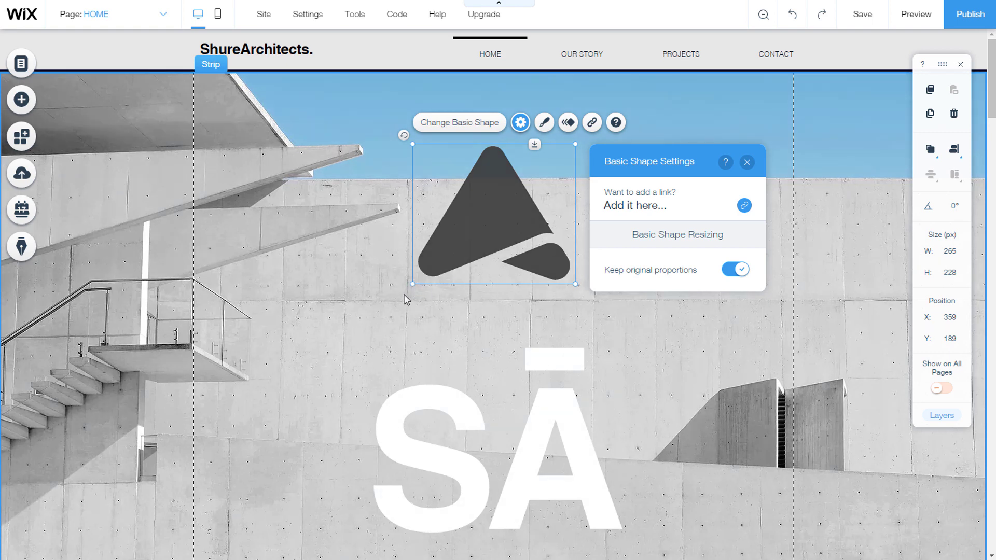
mouse_move(412, 284)
mouse_down()
mouse_move(389, 322)
mouse_move(406, 298)
mouse_up()
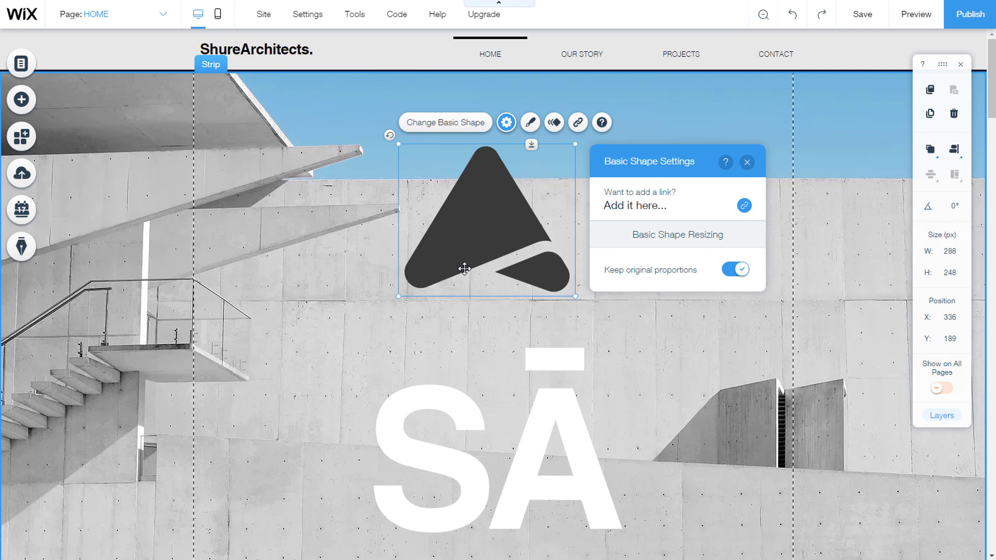
click(747, 163)
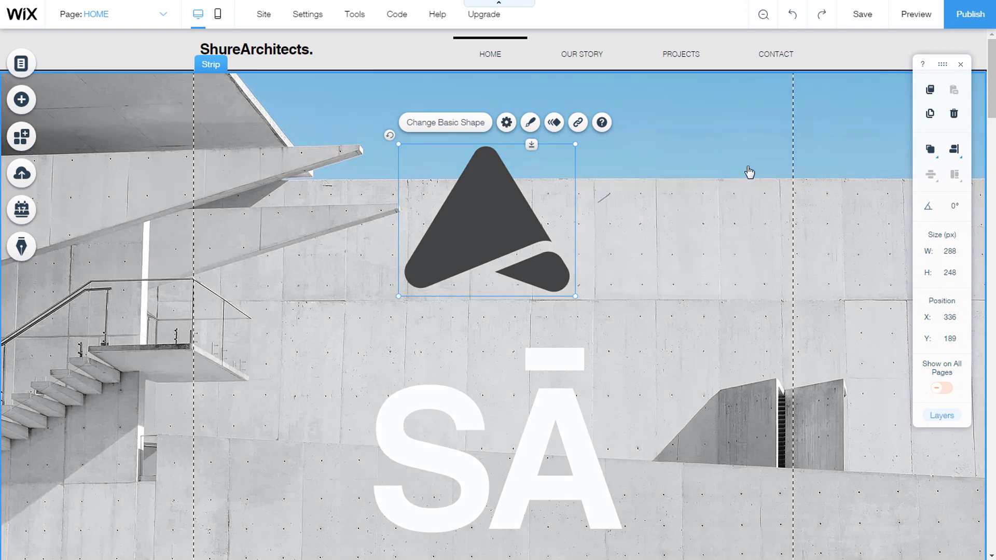
- Keep the arrow's fill dark grey #393939 after trying navy, and drop its opacity to about 54%
click(532, 123)
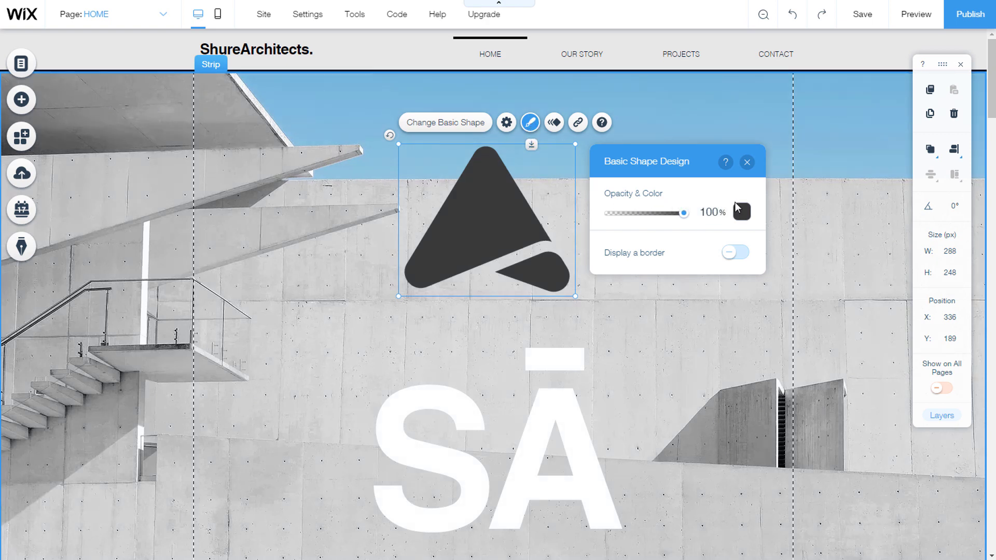
click(742, 213)
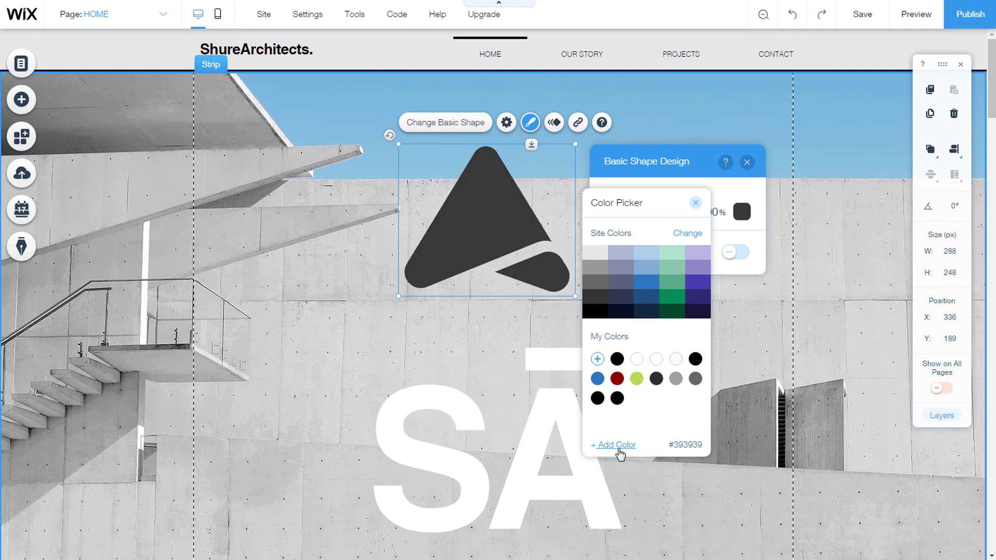
click(619, 453)
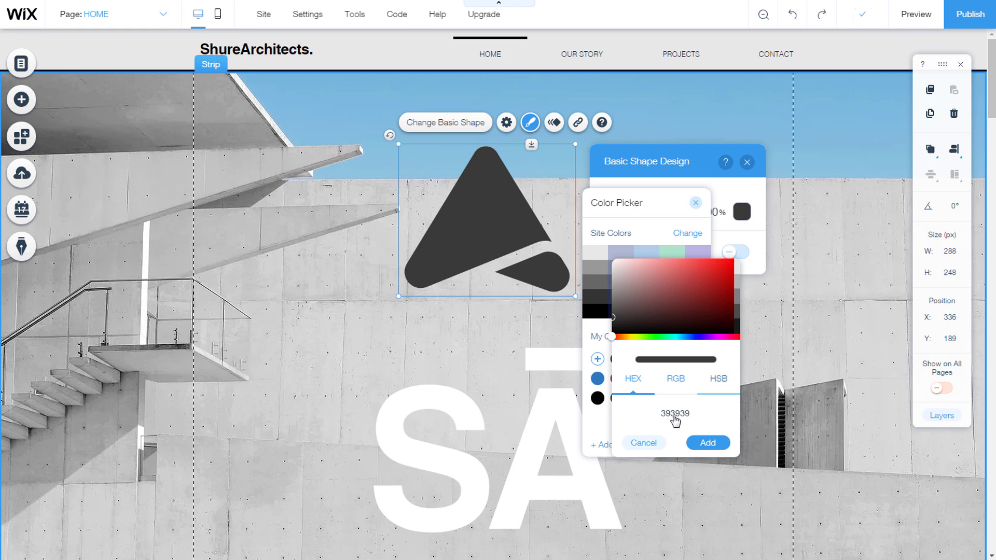
click(644, 443)
click(697, 312)
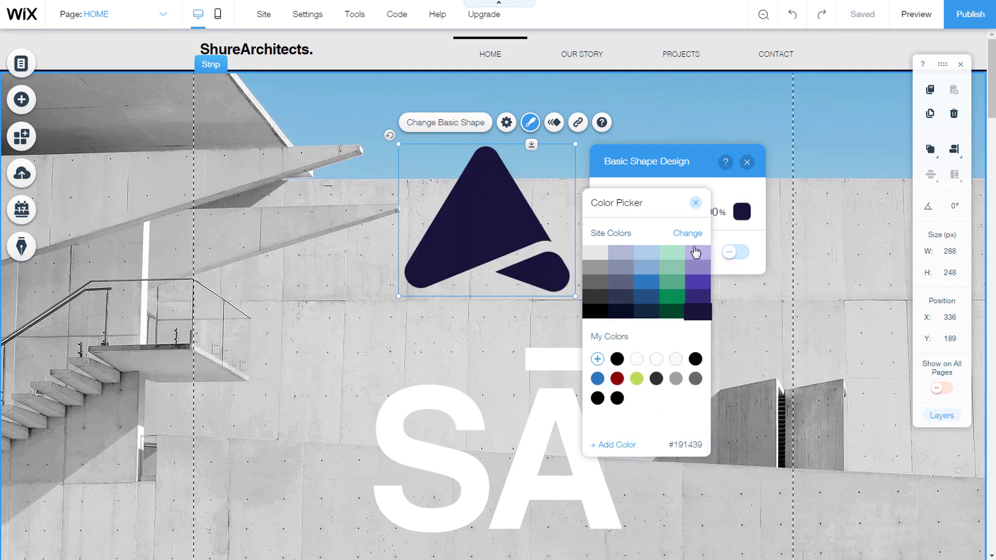
click(696, 204)
drag(684, 214, 651, 219)
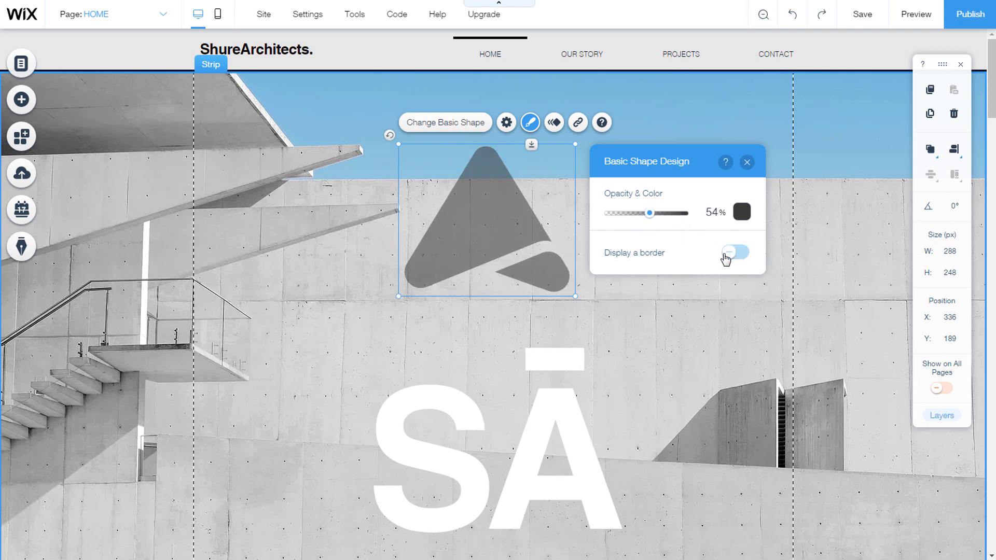
- Try a green, thicker border on the arrow, then reset to 1px, remove it, and close the design panel
click(740, 254)
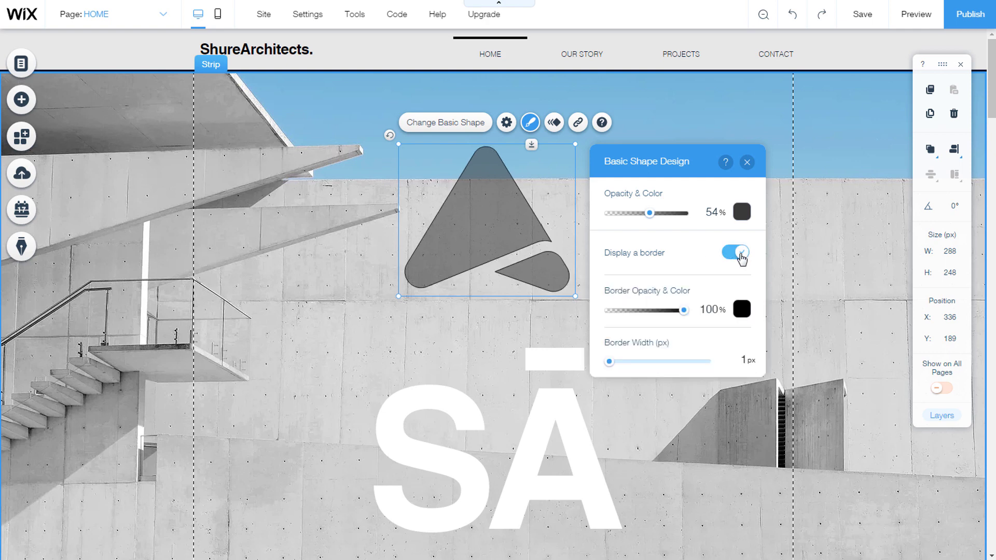
click(742, 310)
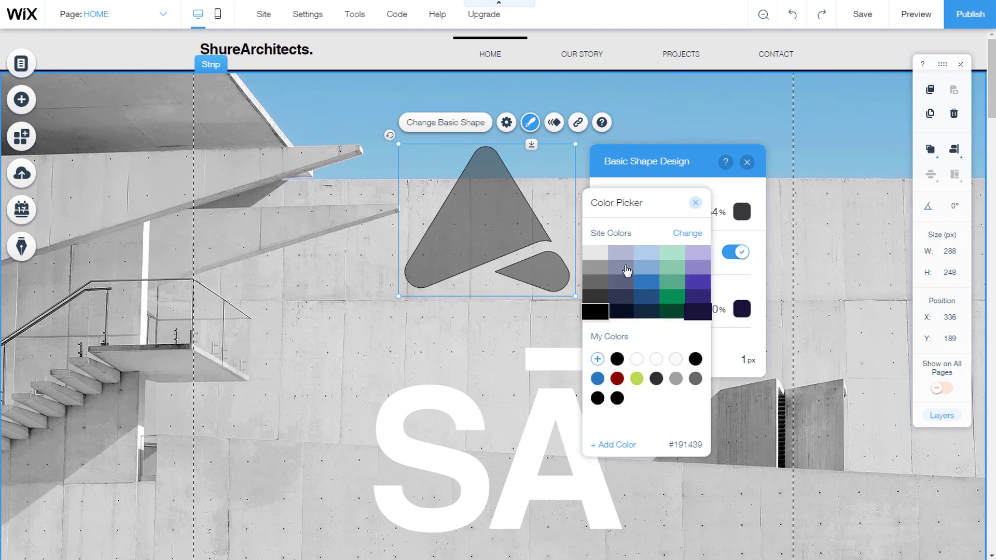
click(672, 312)
click(696, 202)
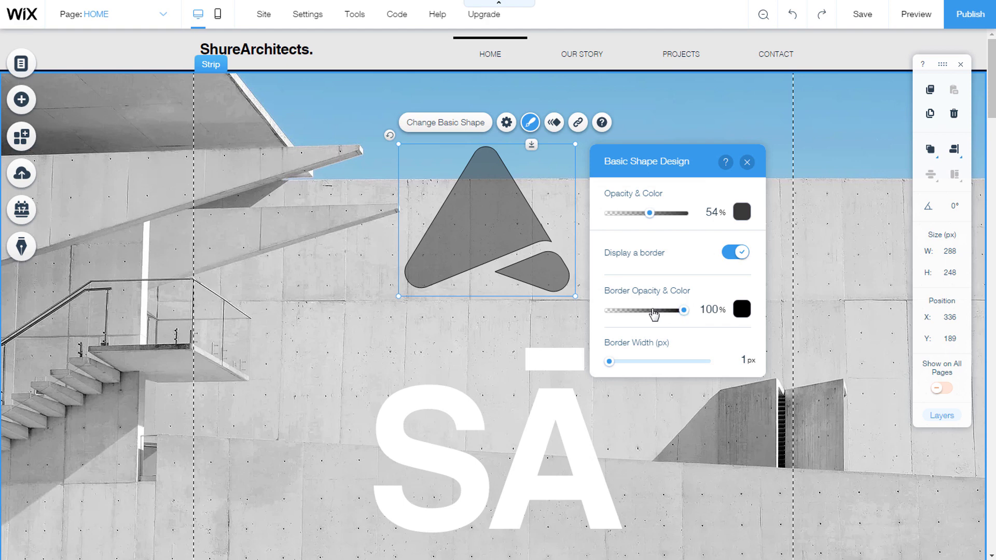
drag(610, 362, 652, 366)
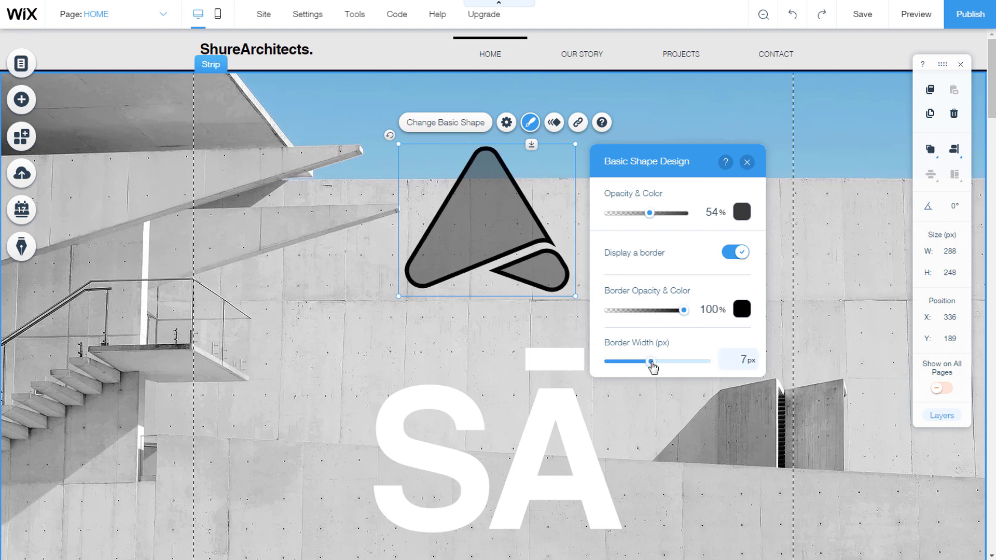
click(600, 362)
click(736, 254)
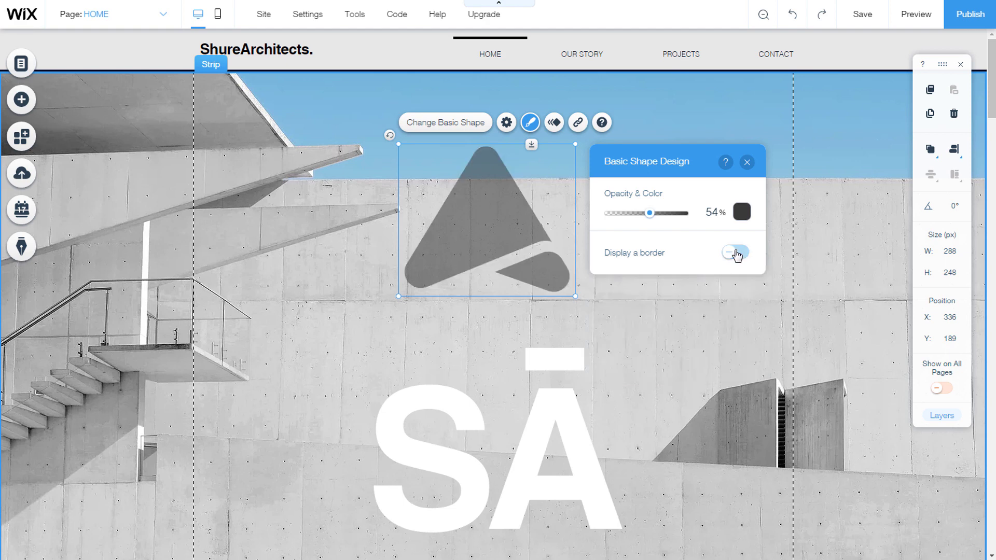
click(747, 163)
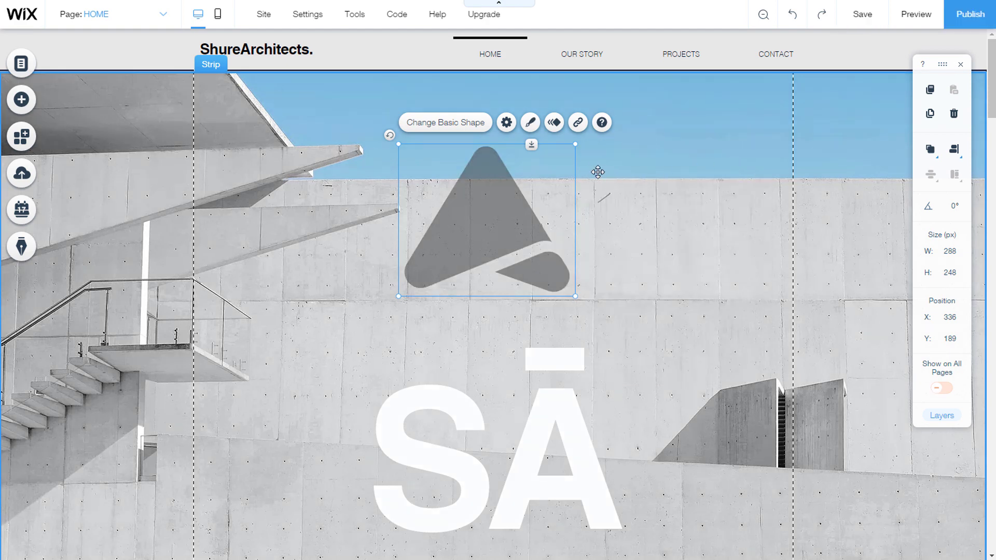
- Apply the Fade-In entrance animation to the Abstract Arrow
click(553, 125)
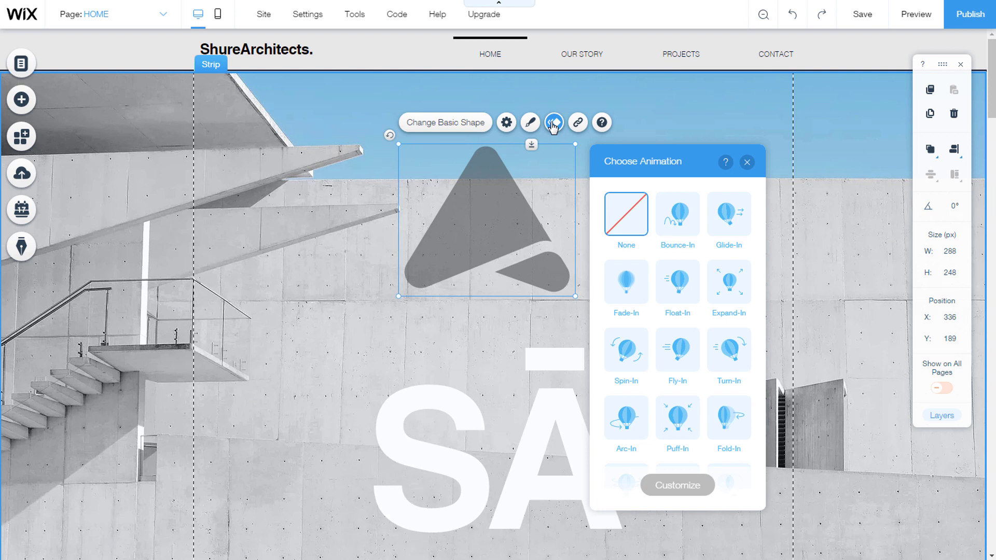
click(644, 281)
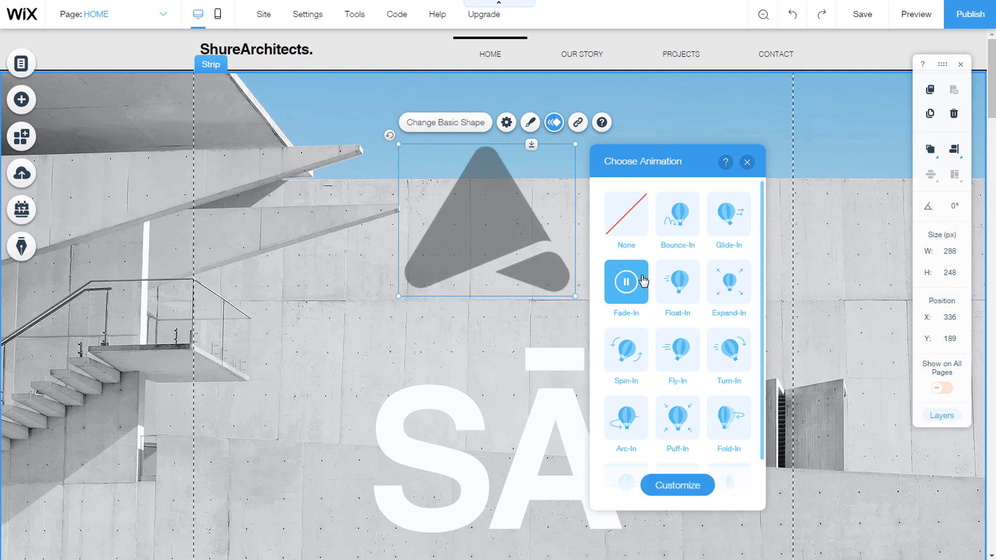
click(747, 162)
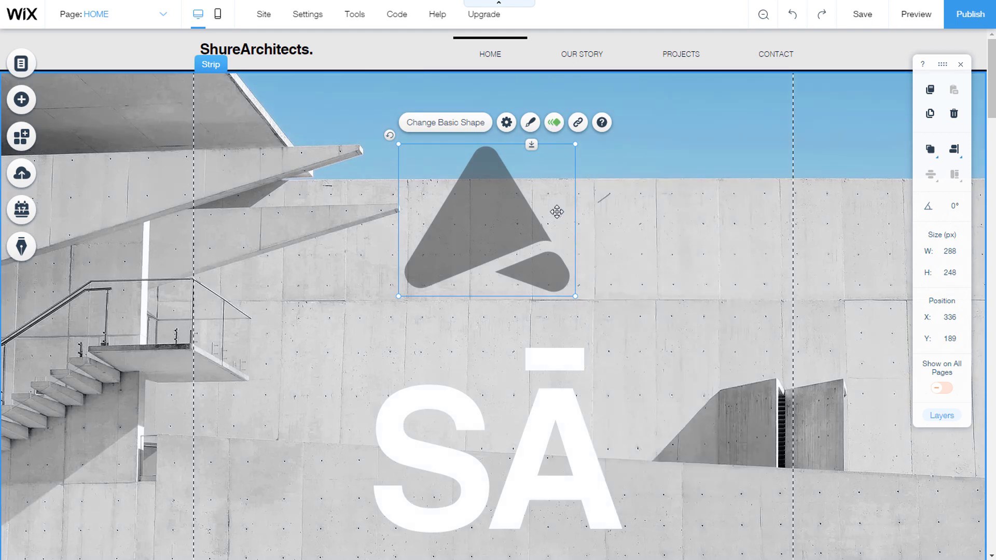
- Link the Abstract Arrow to the OUR STORY page, opening in the current window
click(578, 124)
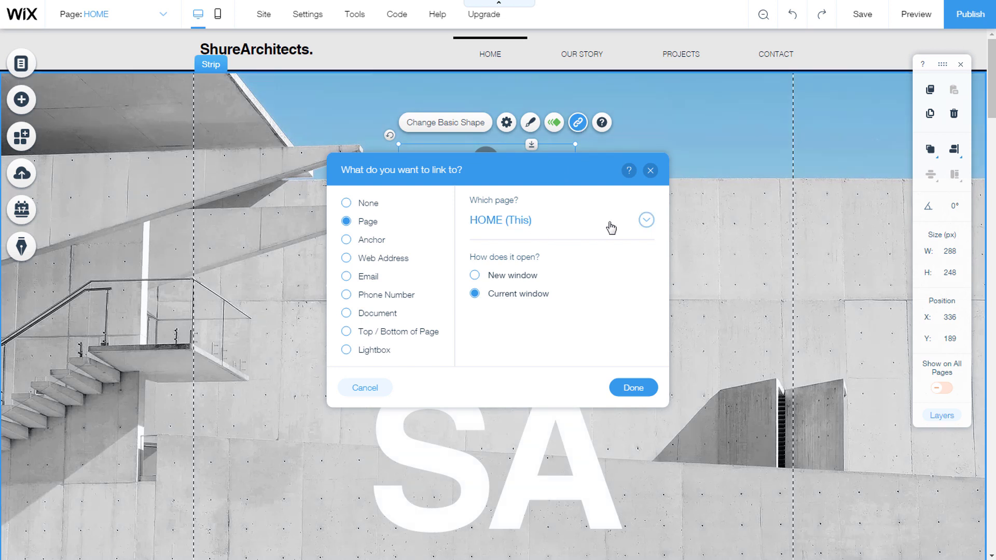
click(648, 222)
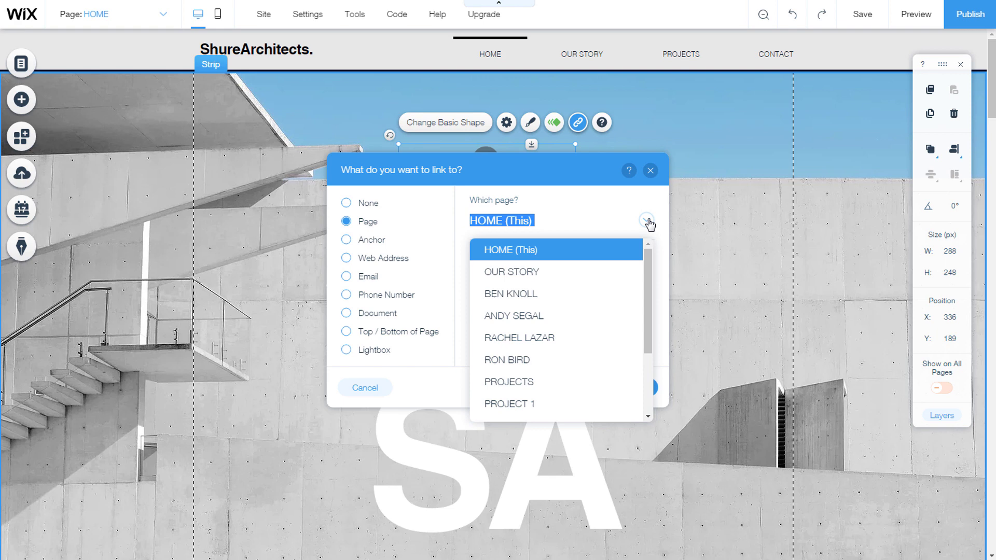
click(535, 275)
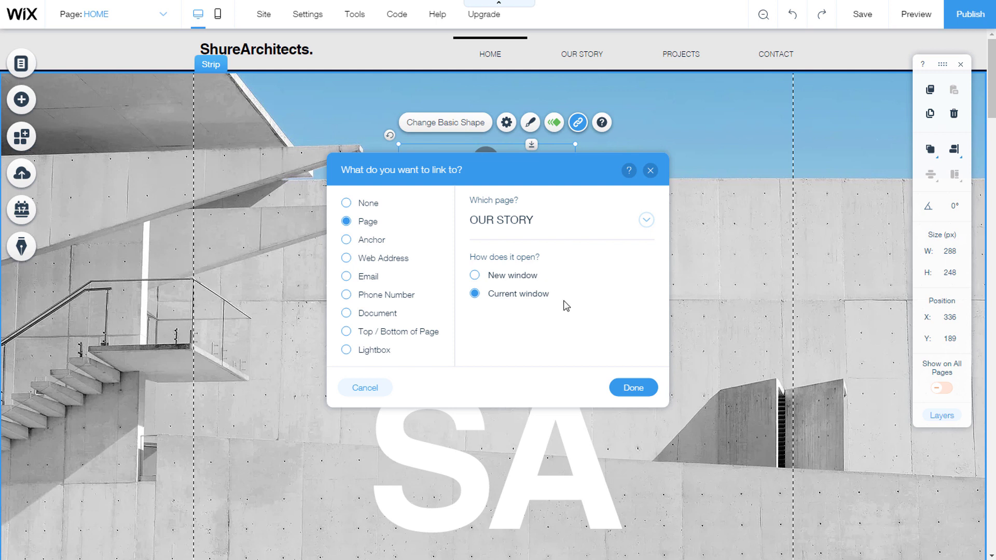
click(639, 388)
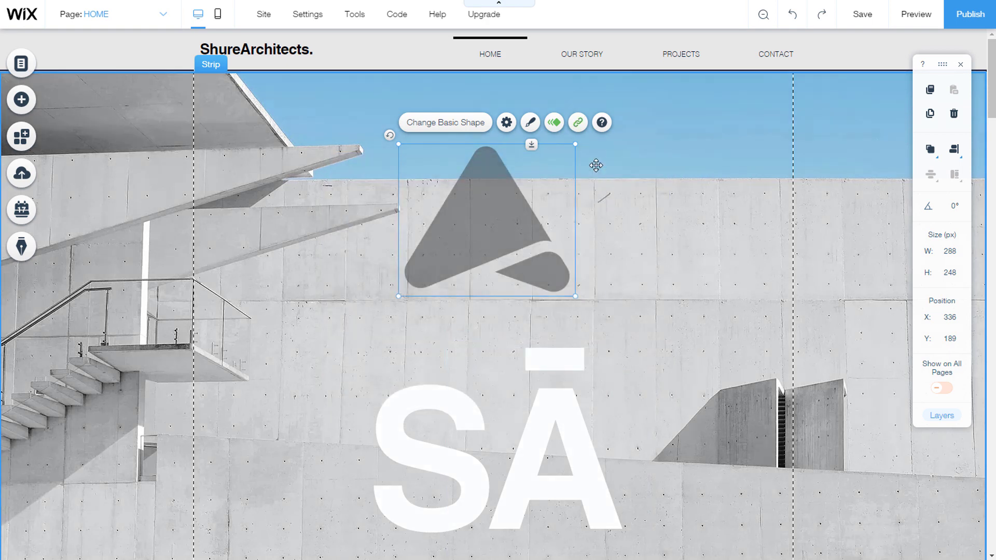
- Preview the site and click the arrow to confirm it opens the OUR STORY page
click(916, 16)
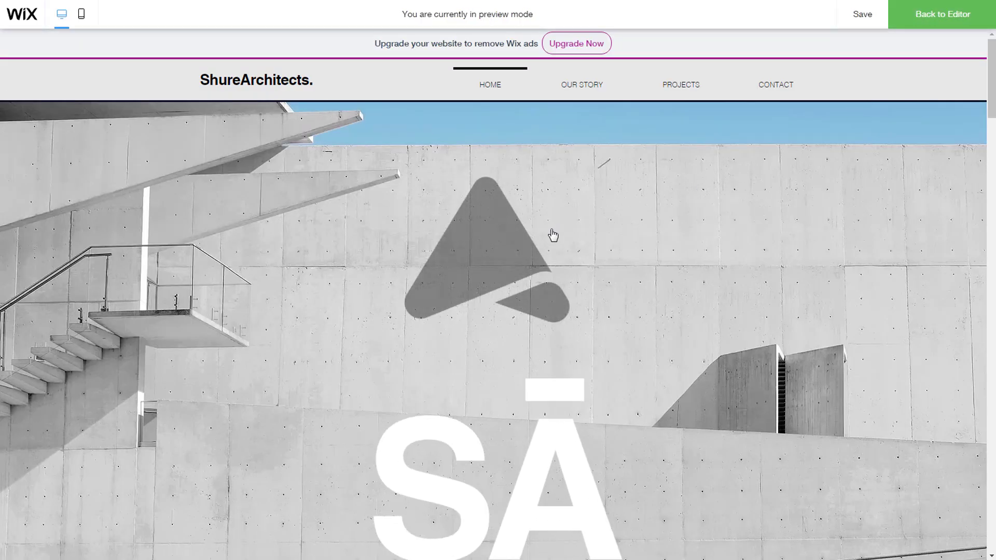
click(490, 245)
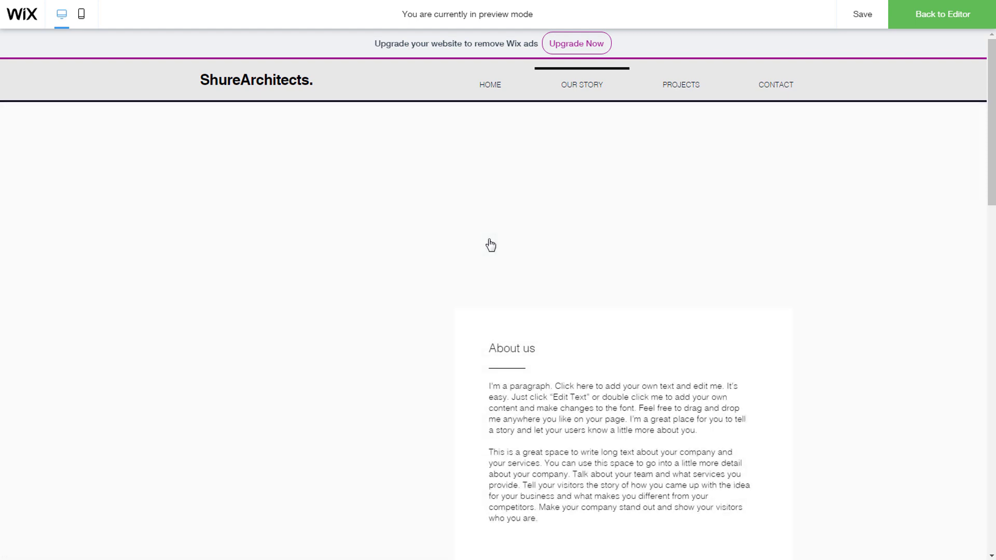